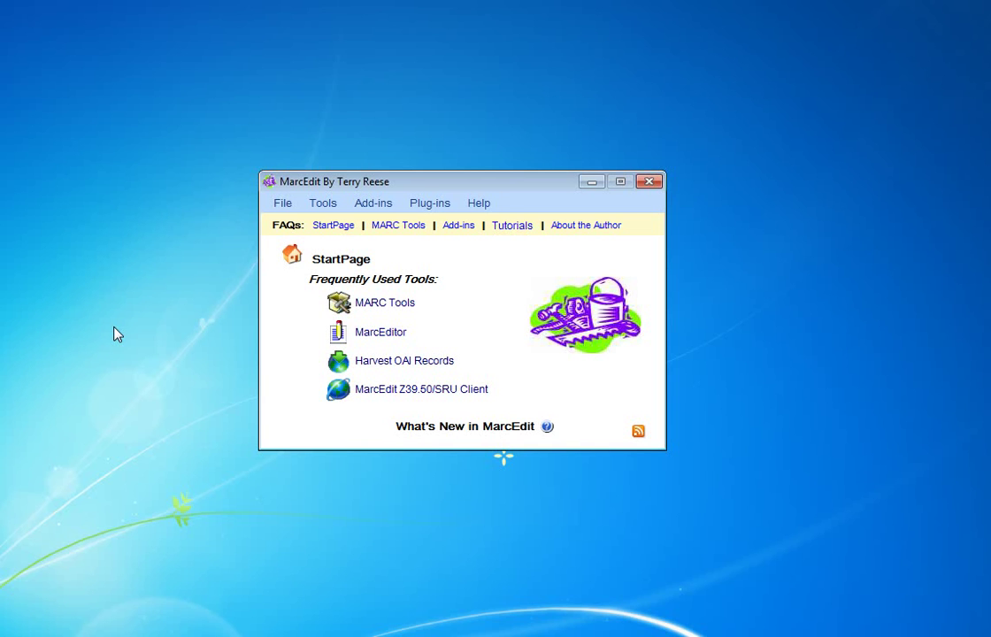
Open the MarcEditor from the start page, shorten its window, and open Manage Tasks.
click(375, 341)
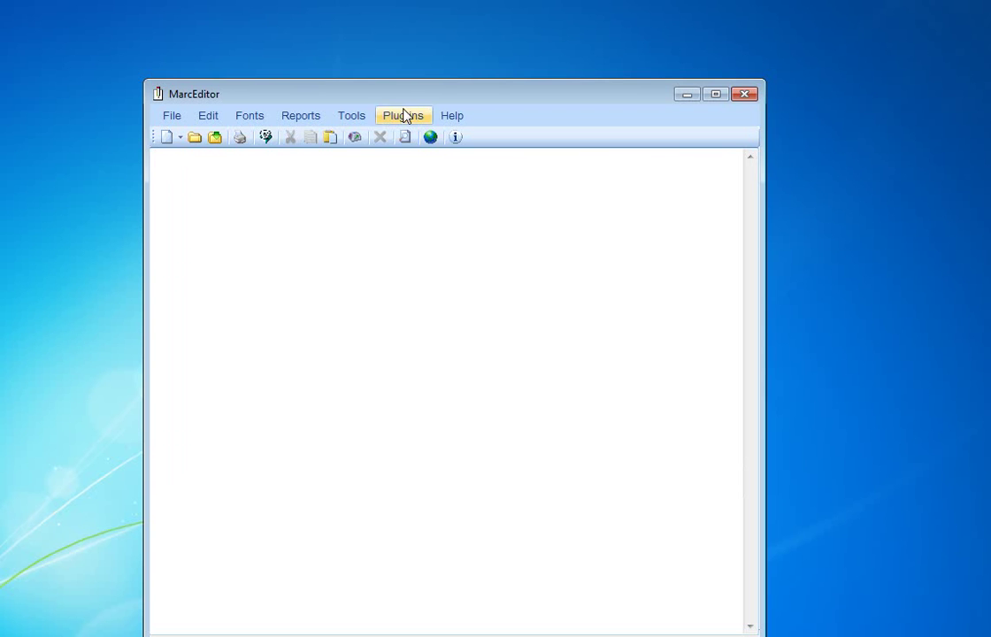
mouse_move(404, 82)
mouse_down()
mouse_move(407, 144)
mouse_move(409, 99)
mouse_up()
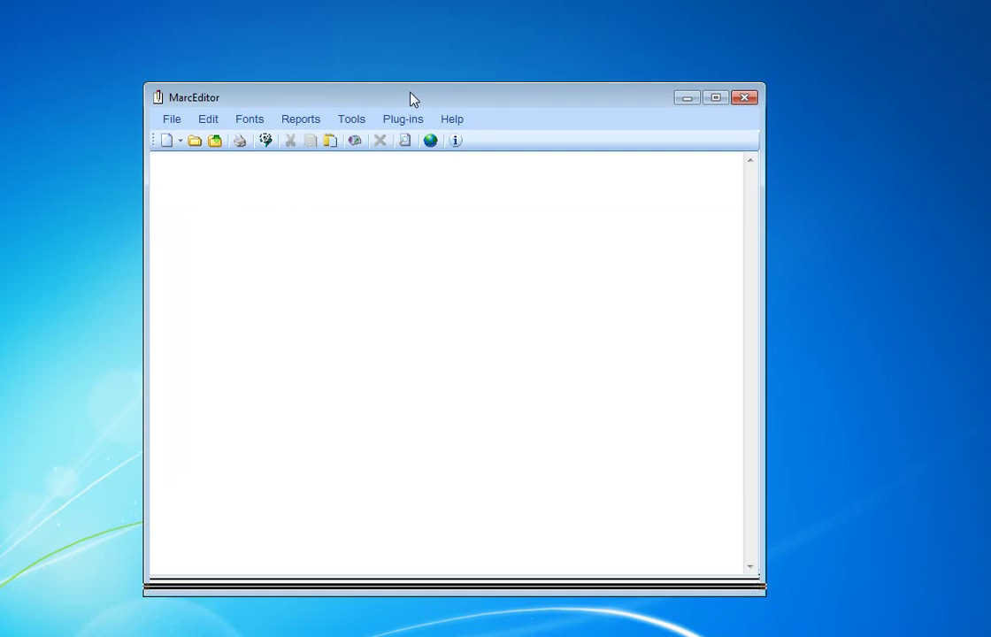
click(357, 124)
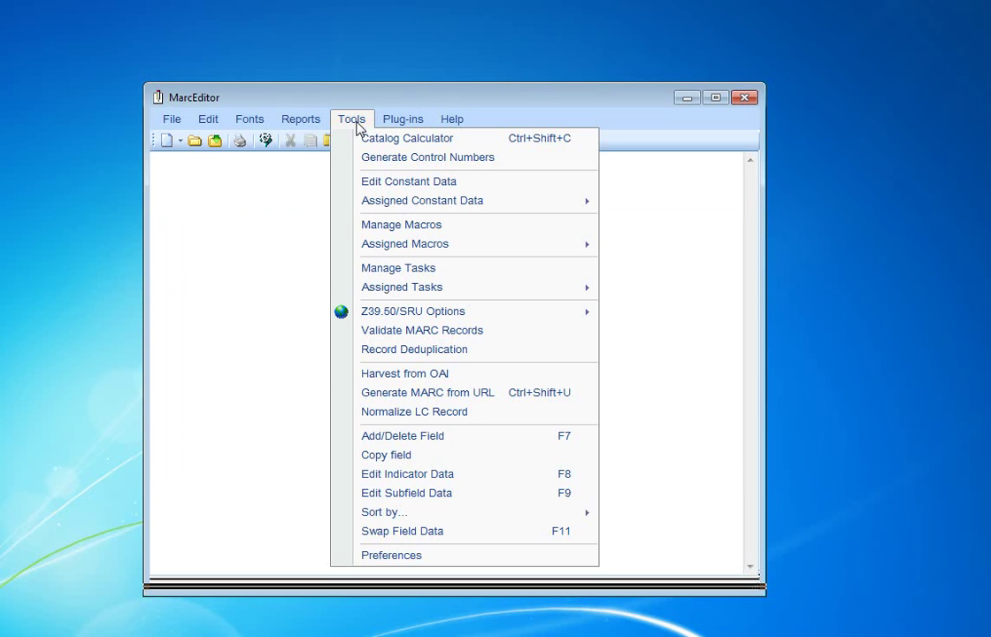
click(416, 276)
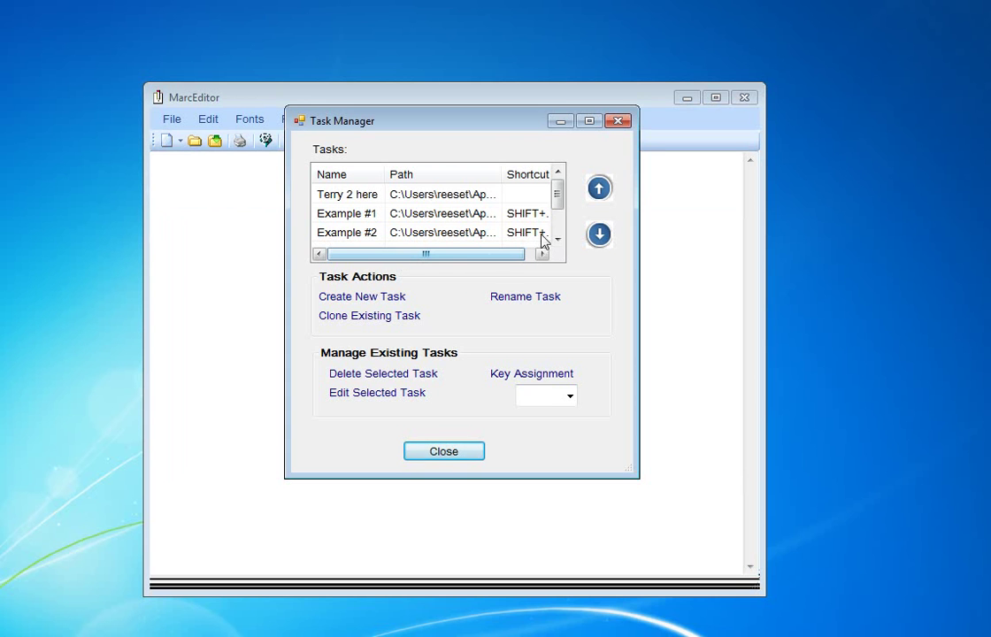
Reposition the Terry 2 here task relative to Example #1, then select Example #1.
click(486, 197)
click(600, 235)
click(600, 235)
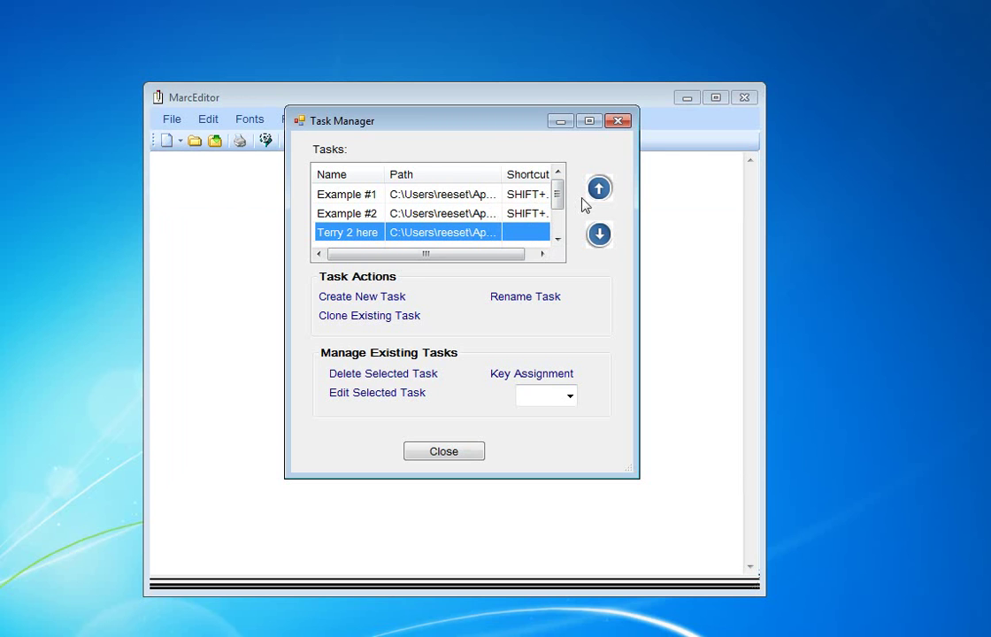
click(599, 189)
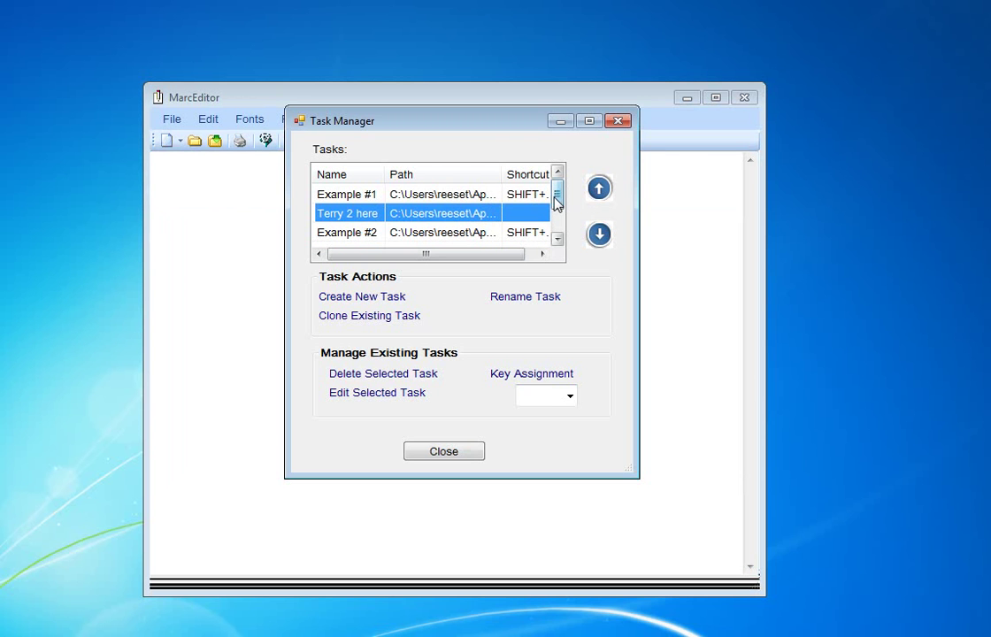
mouse_move(556, 202)
mouse_down()
mouse_move(558, 228)
mouse_move(558, 182)
mouse_up()
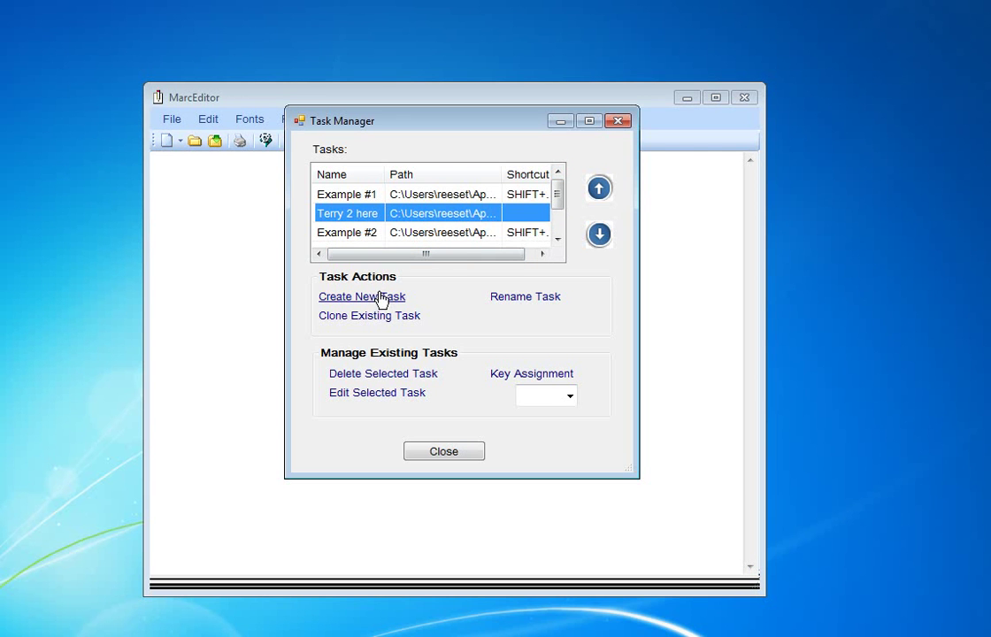
click(558, 239)
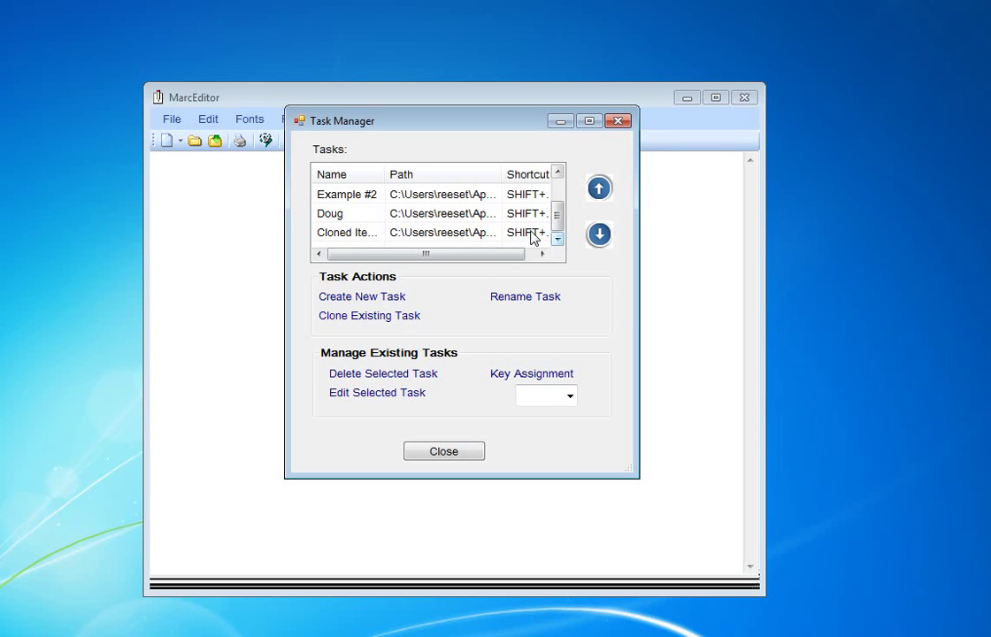
click(557, 173)
click(558, 172)
click(467, 196)
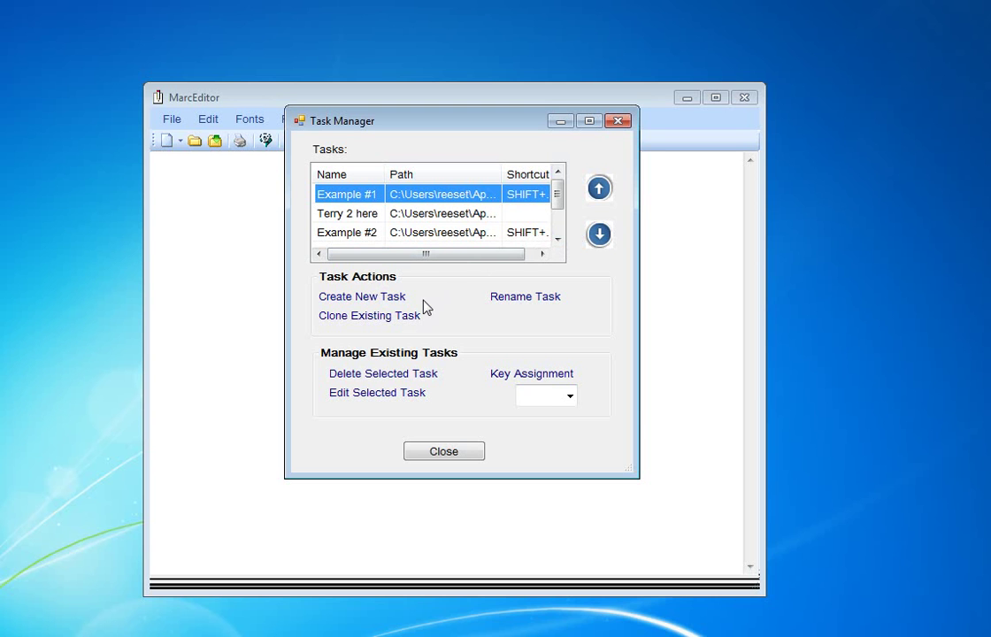
Clone the Example #1 task under the name 'Clone Task #2'.
click(403, 316)
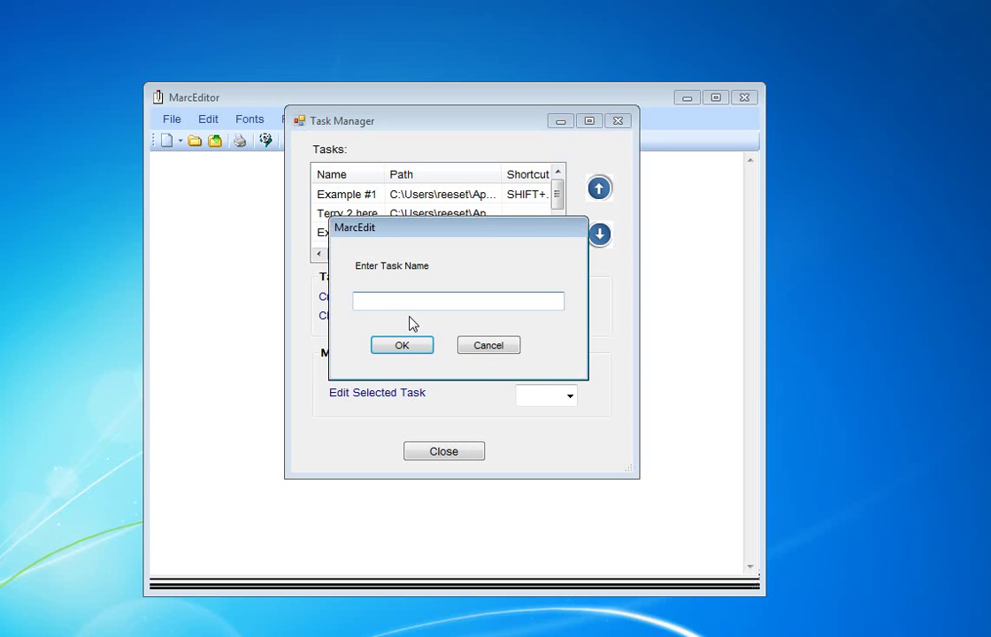
text(Clone Task #2)
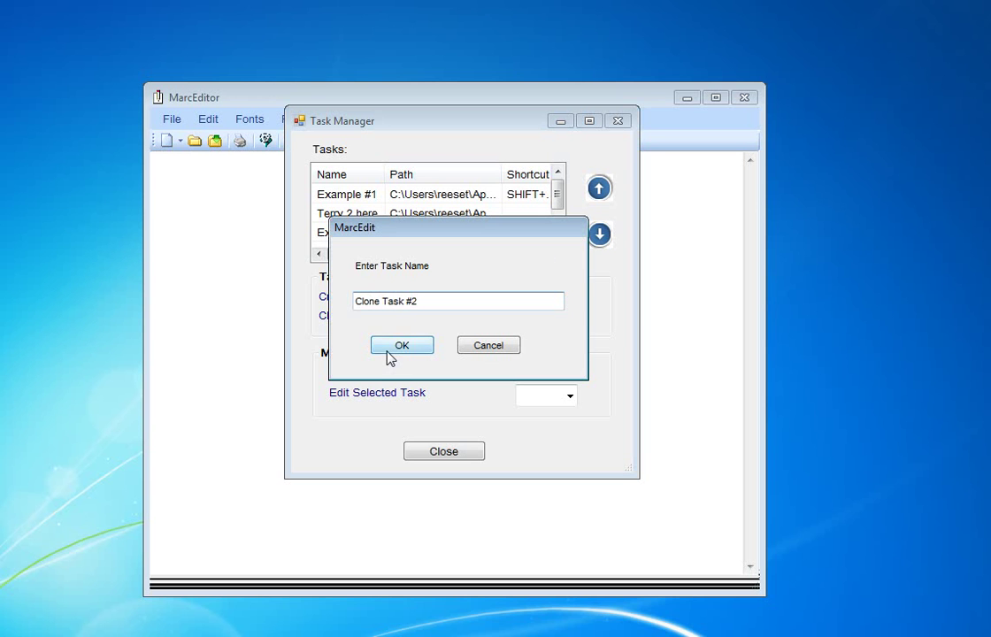
click(391, 349)
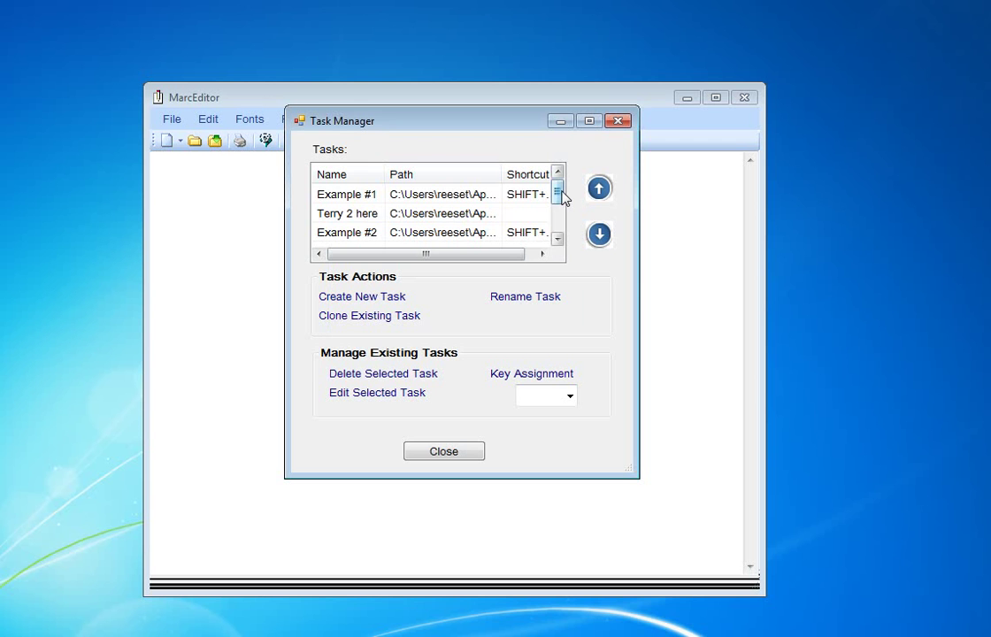
drag(560, 194, 560, 227)
click(434, 234)
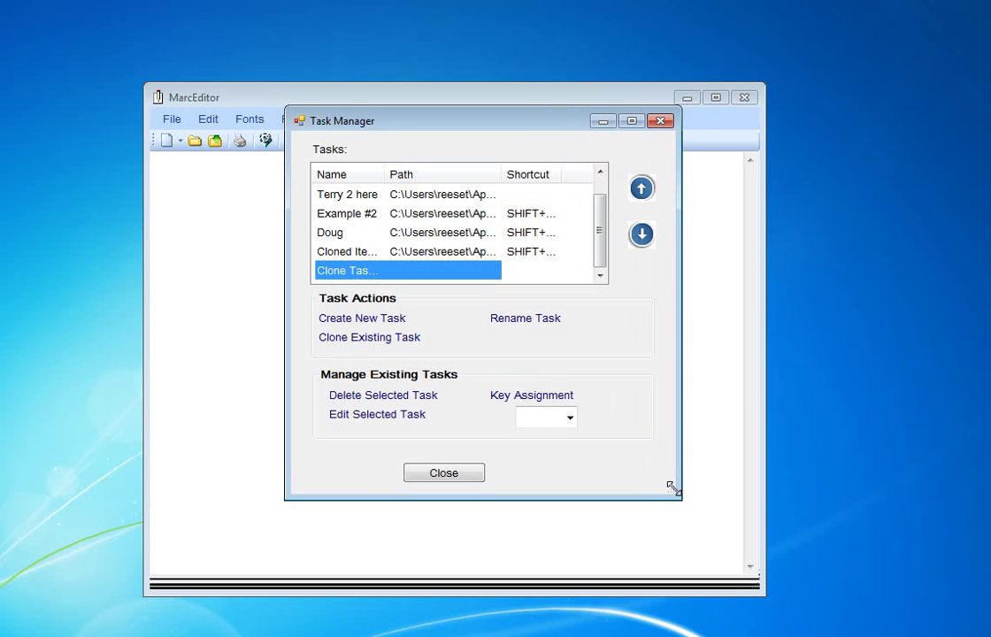
Widen the task list and rename the clone to 'Cloned Task Rename'.
drag(630, 466, 706, 507)
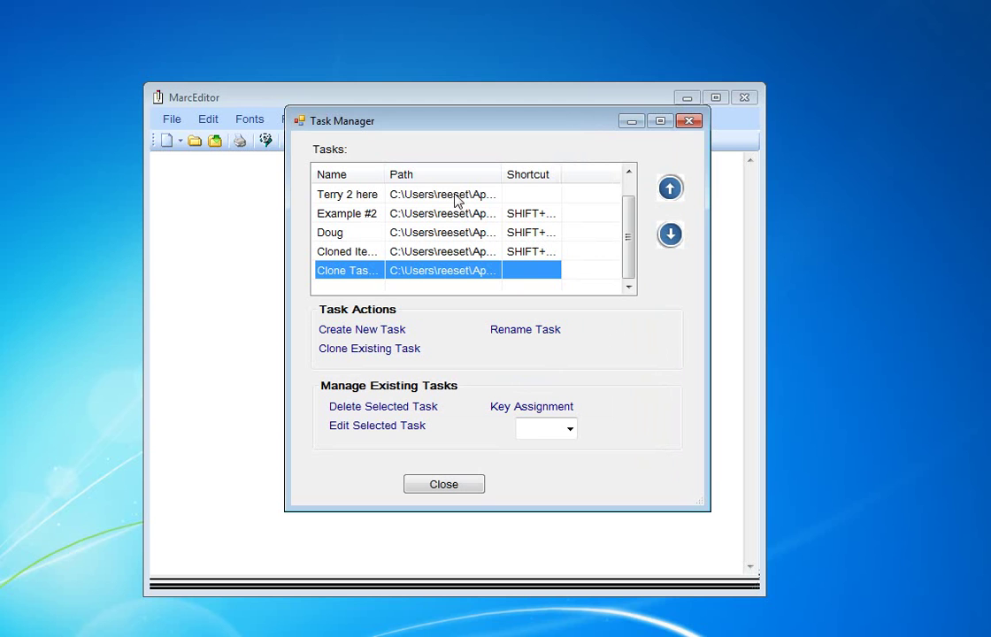
drag(386, 174, 427, 177)
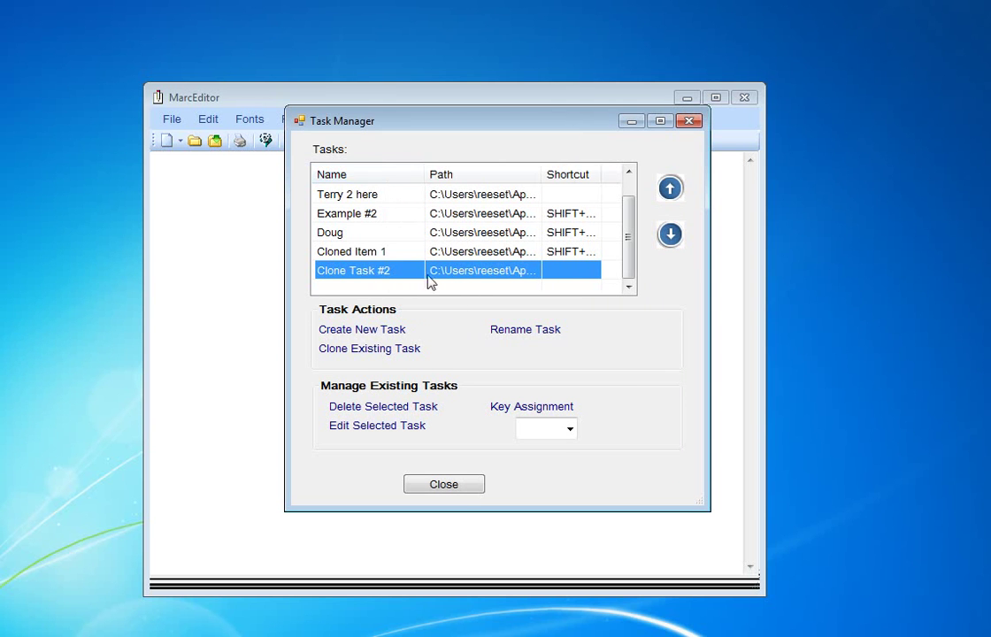
click(526, 331)
text(Close)
key(BackSpace)
key(BackSpace)
text(ned Task Rename)
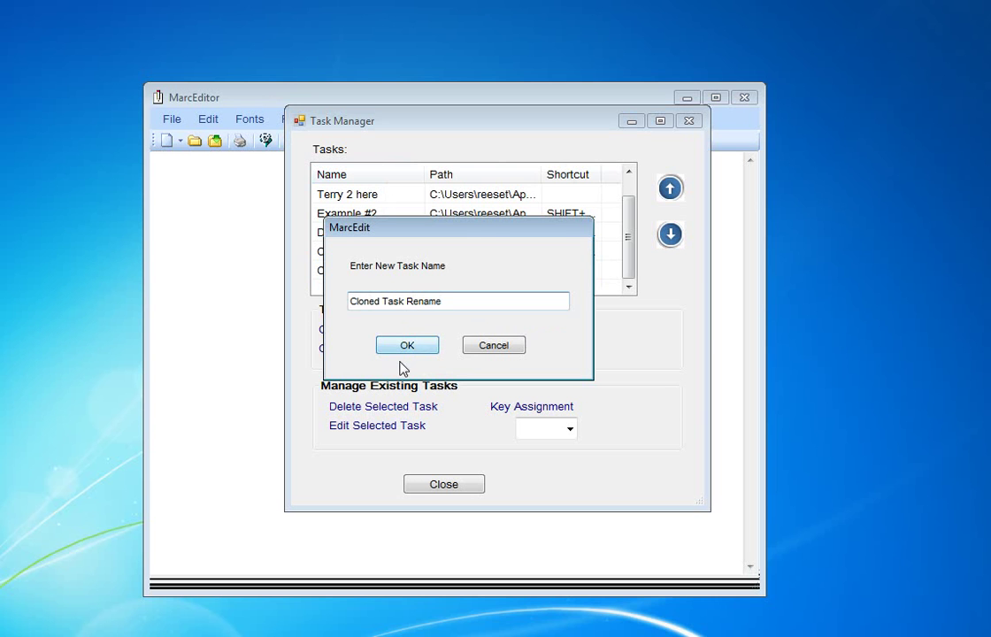
click(403, 349)
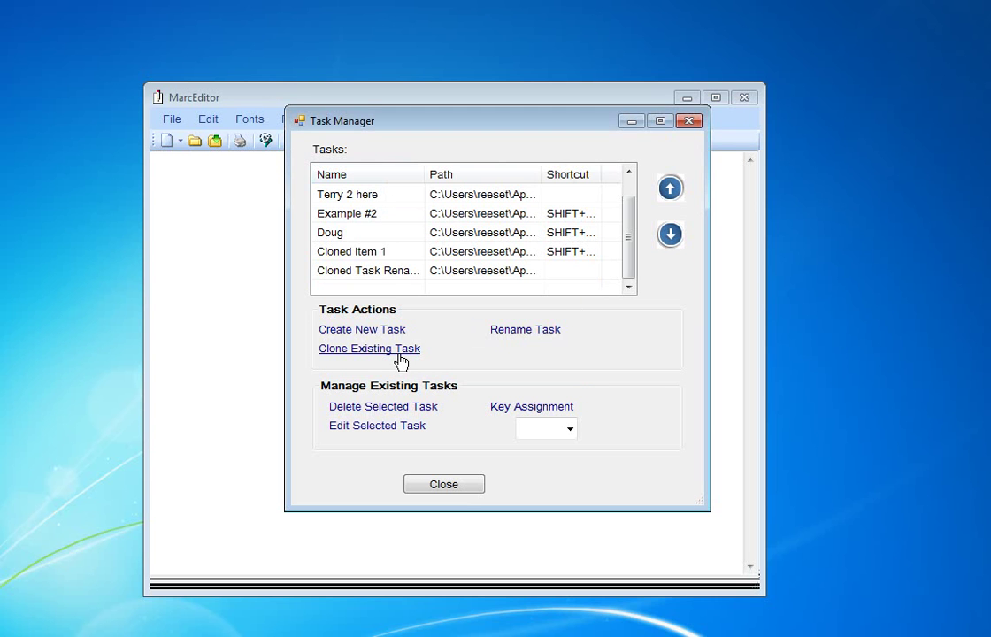
click(383, 275)
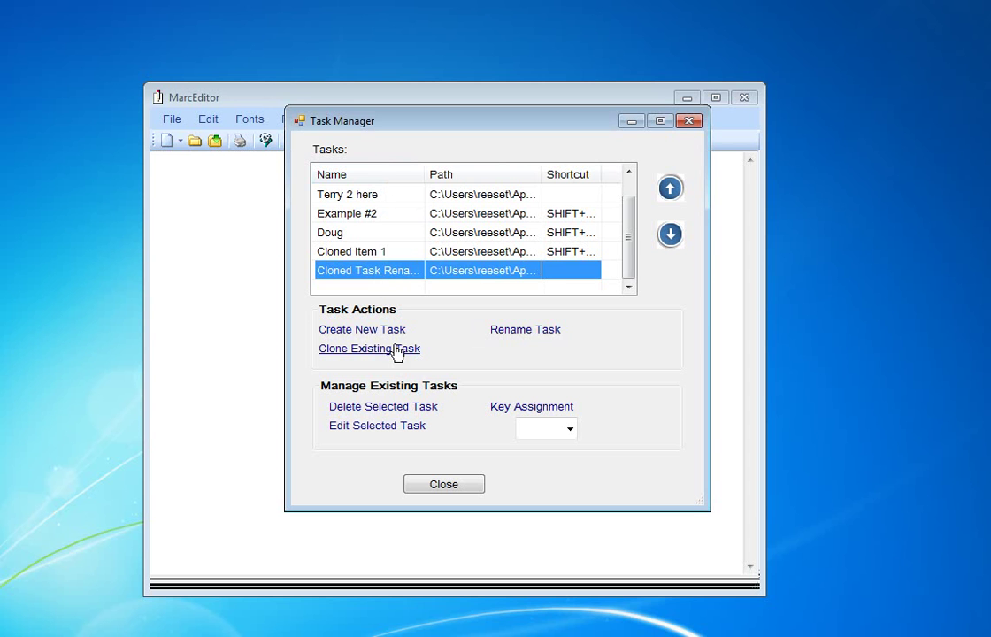
click(385, 427)
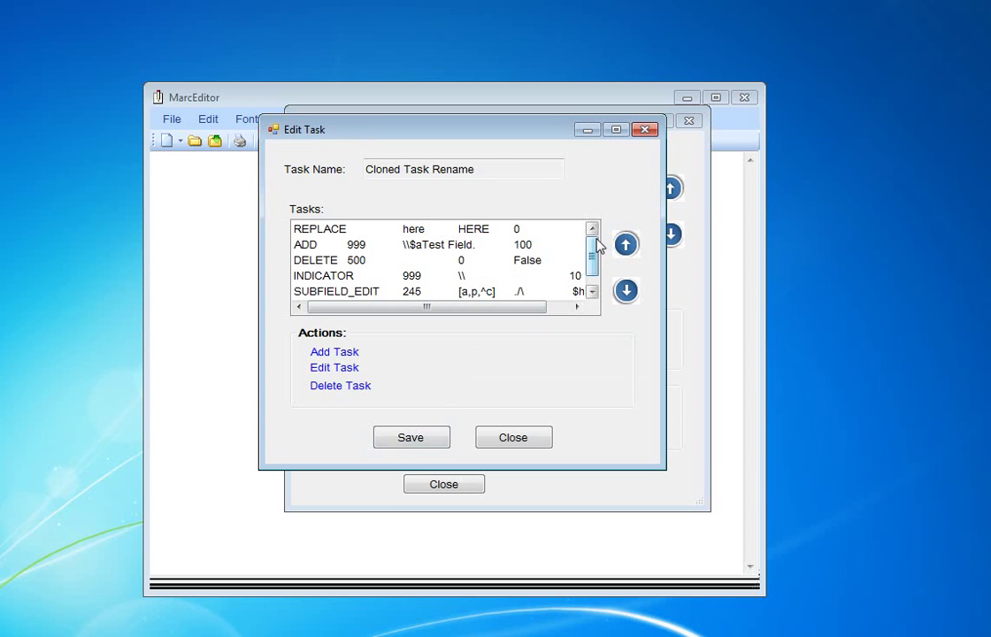
click(592, 291)
click(592, 228)
click(471, 229)
click(626, 292)
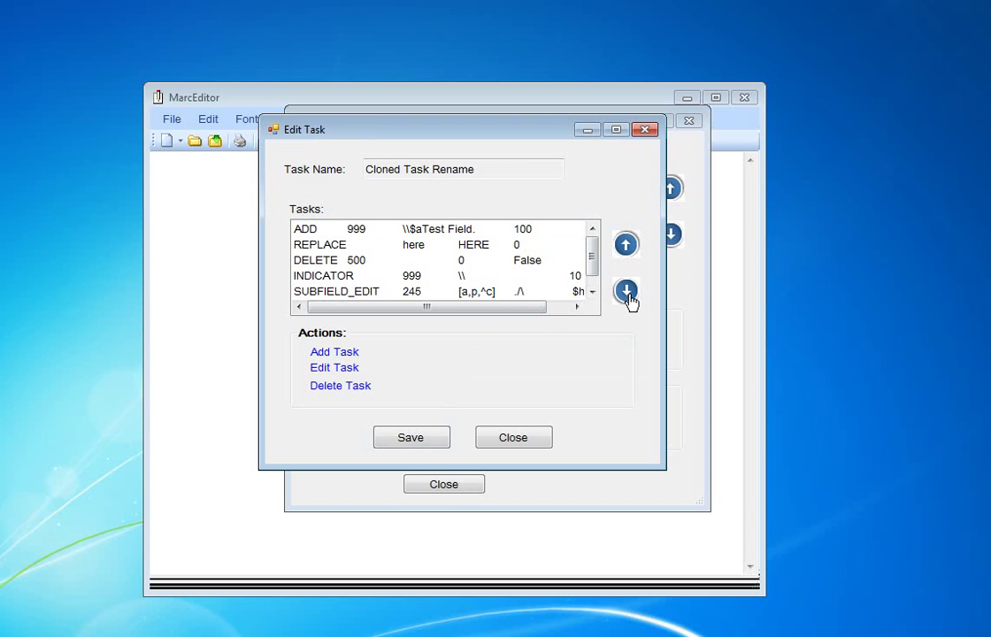
mouse_move(593, 257)
mouse_down()
mouse_move(593, 281)
mouse_move(584, 251)
mouse_up()
click(500, 247)
click(625, 292)
click(457, 261)
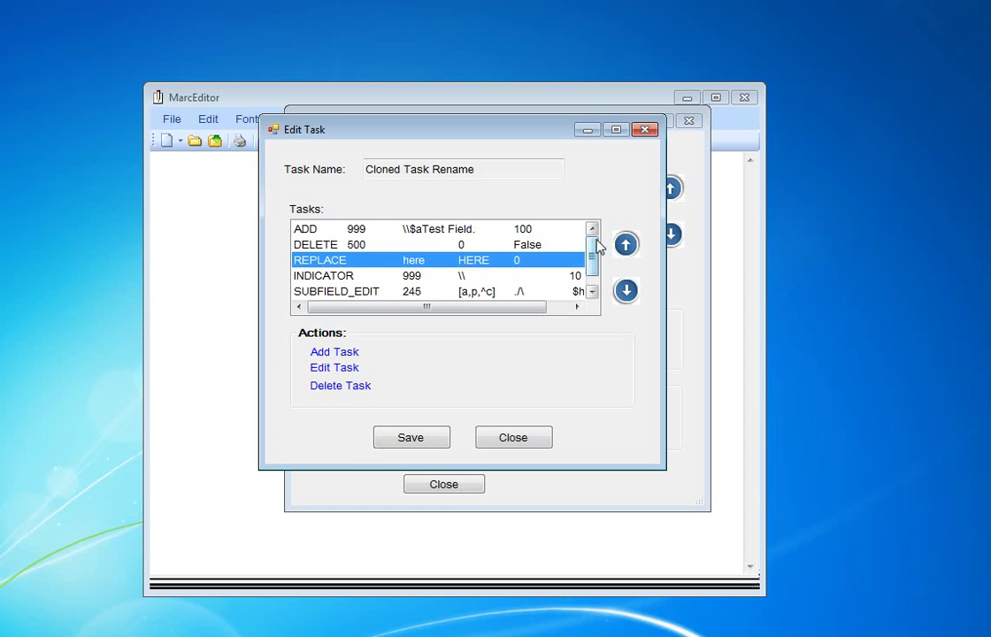
click(626, 245)
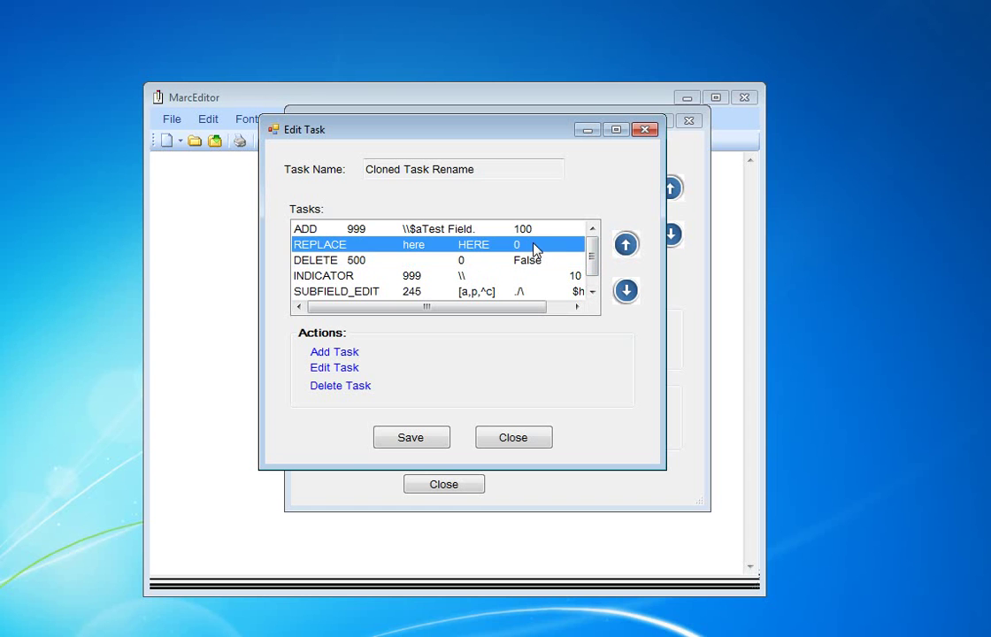
click(626, 245)
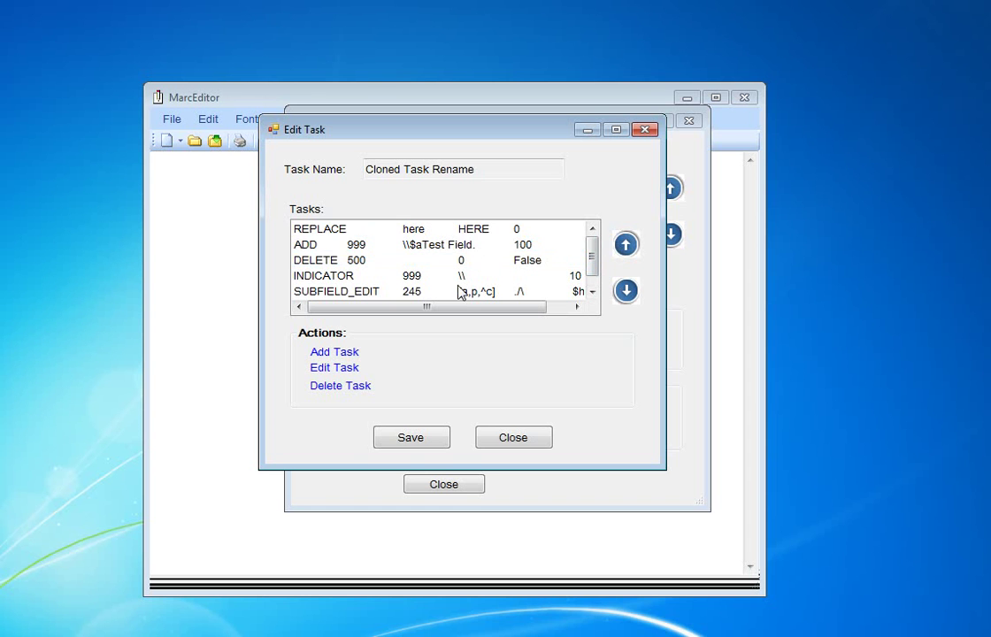
drag(443, 307, 285, 310)
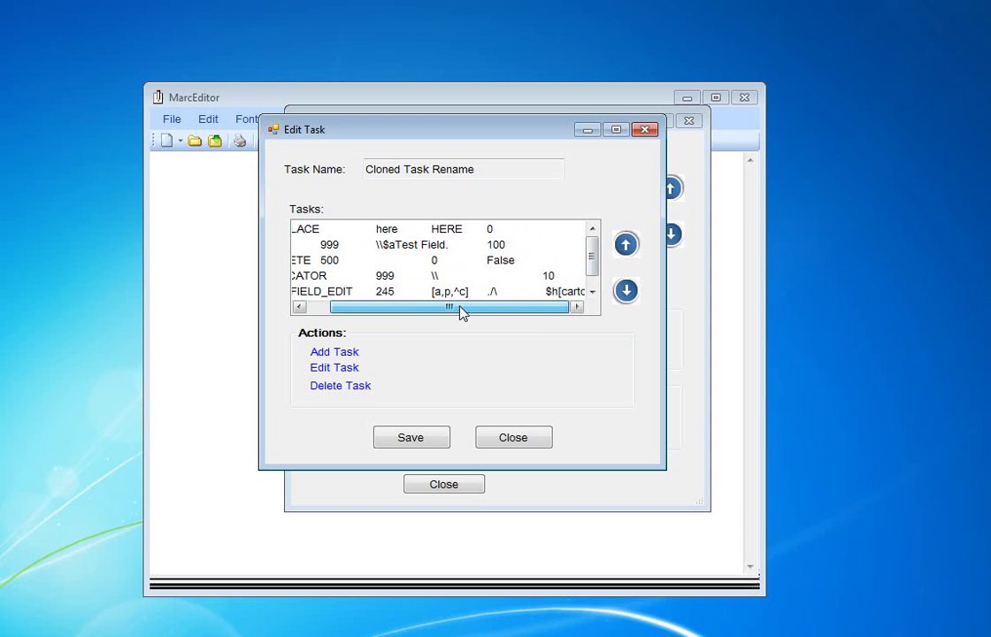
click(323, 245)
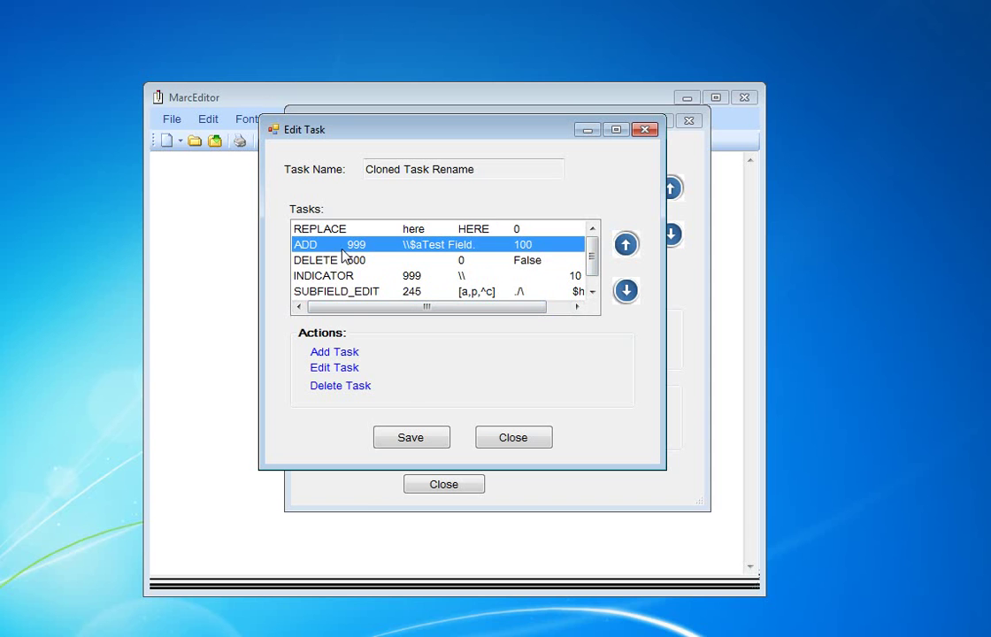
click(335, 368)
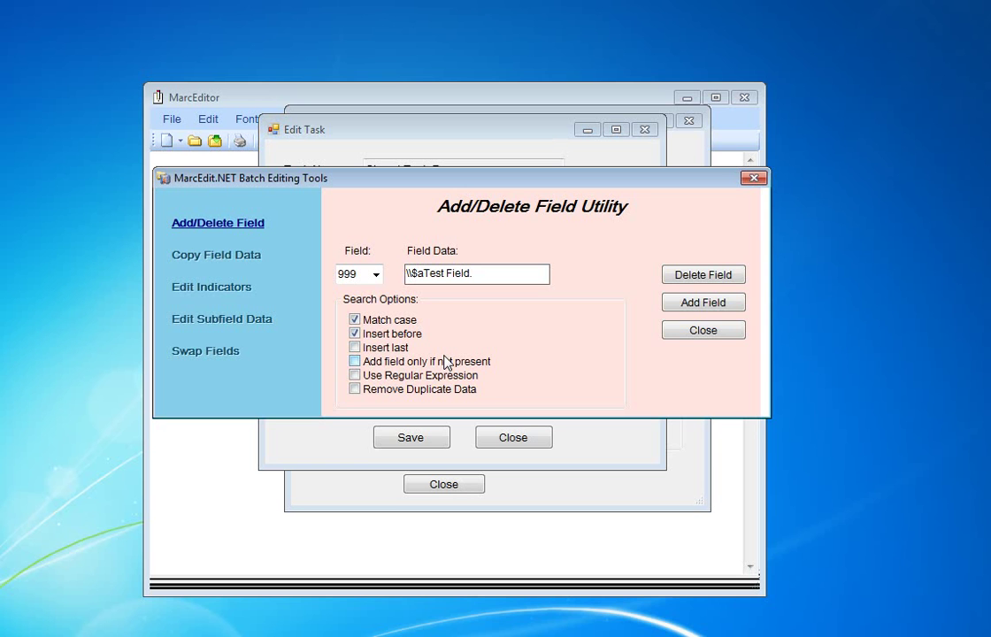
click(679, 337)
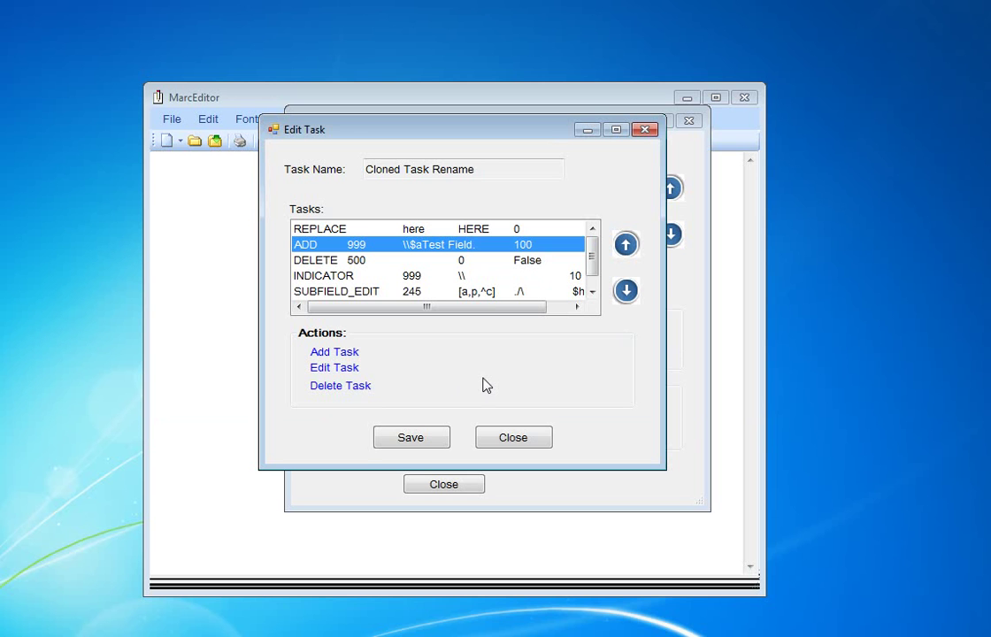
click(511, 439)
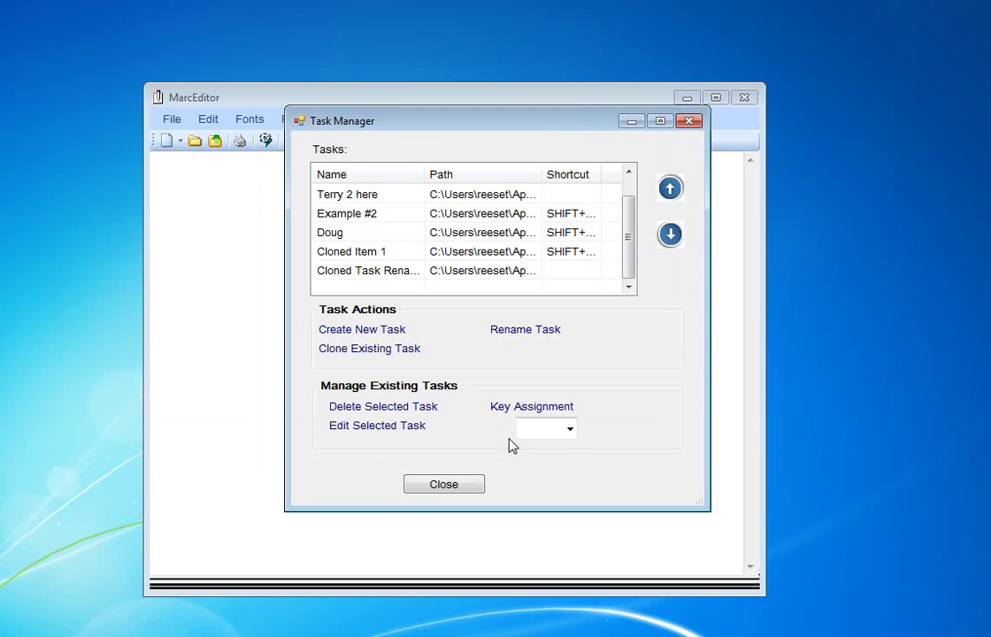
Close Task Manager and confirm 'Cloned Task Rename' is listed under Currently Available Tasks.
click(466, 483)
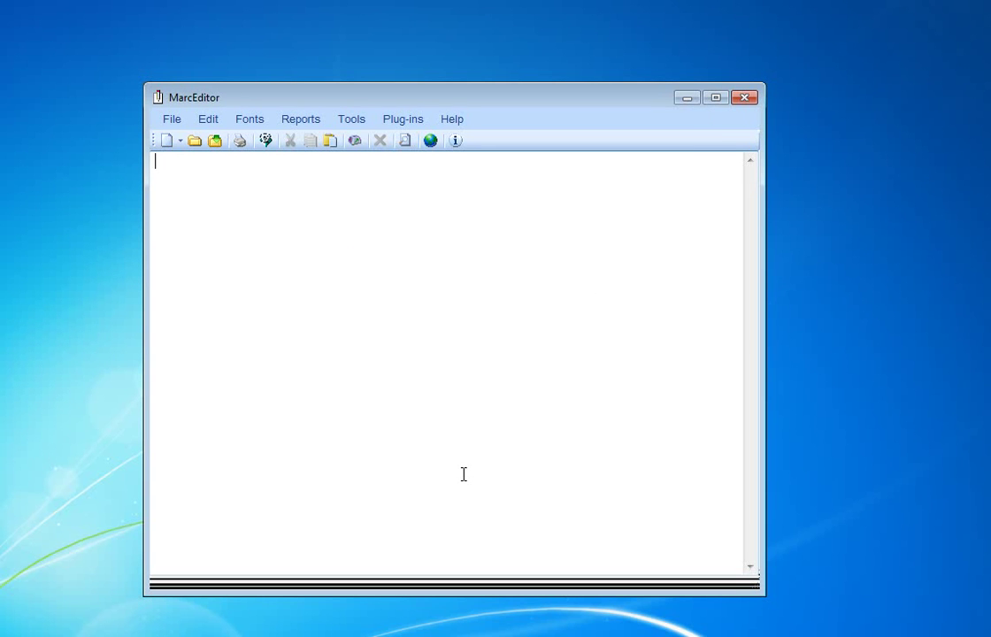
click(358, 128)
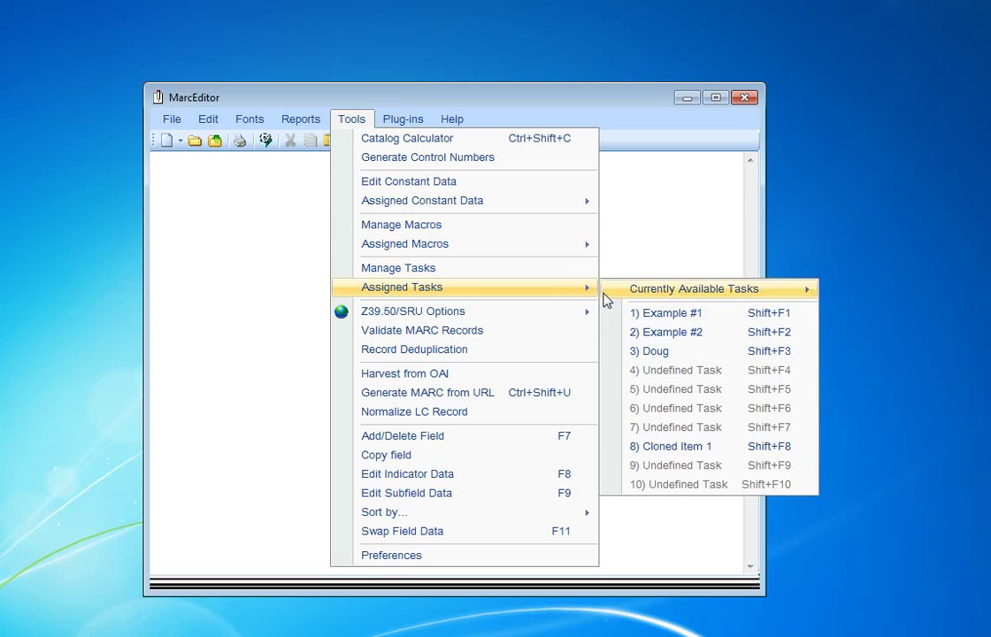
mouse_move(402, 287)
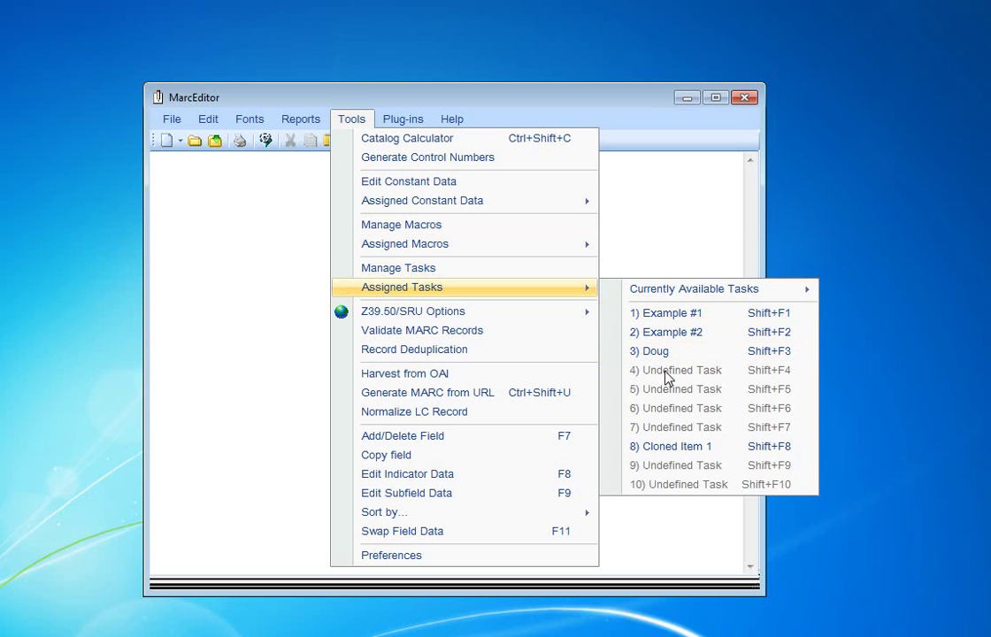
mouse_move(695, 289)
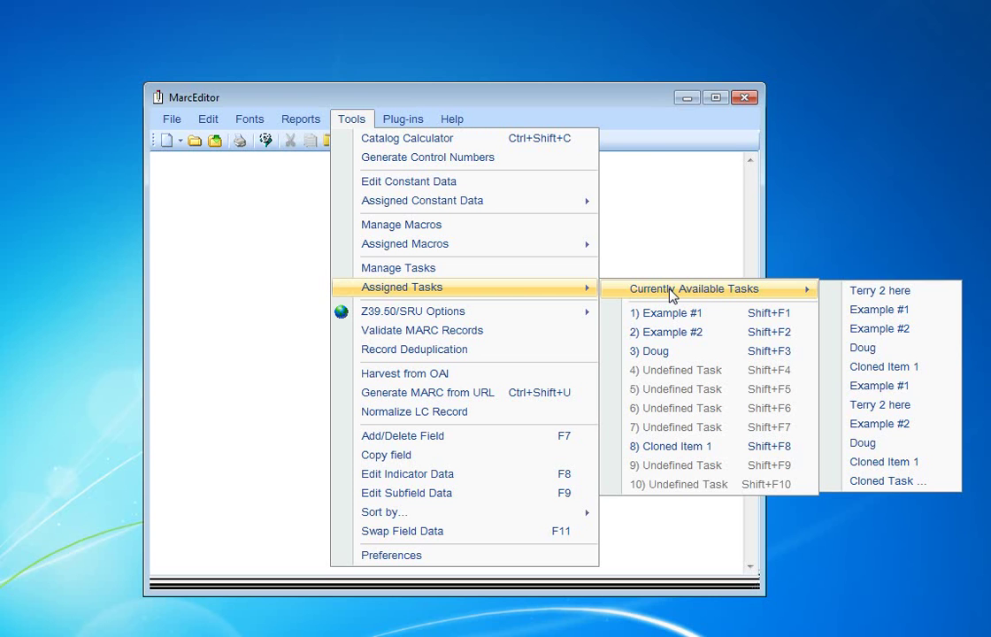
click(624, 110)
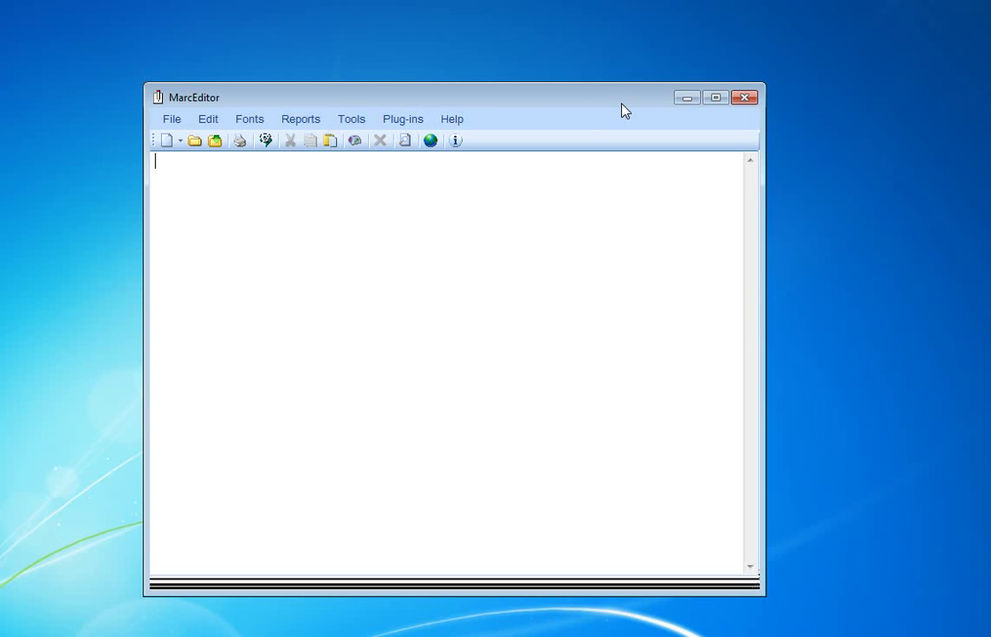